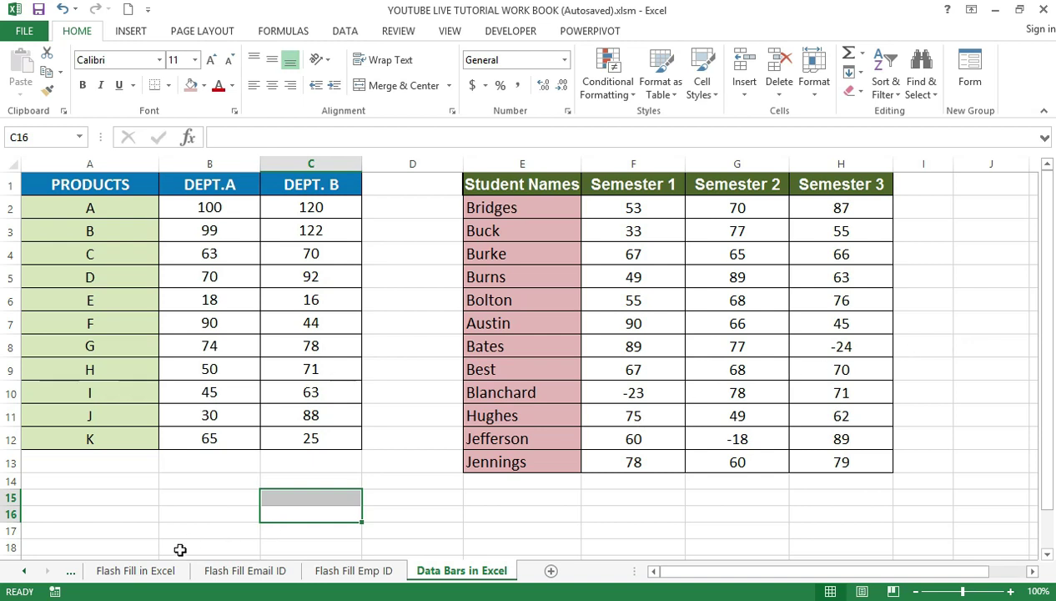
# View the Flash Fill in Excel and Flash Fill Email ID sheets, finishing on Flash Fill Emp ID.
pyautogui.click(138, 570)
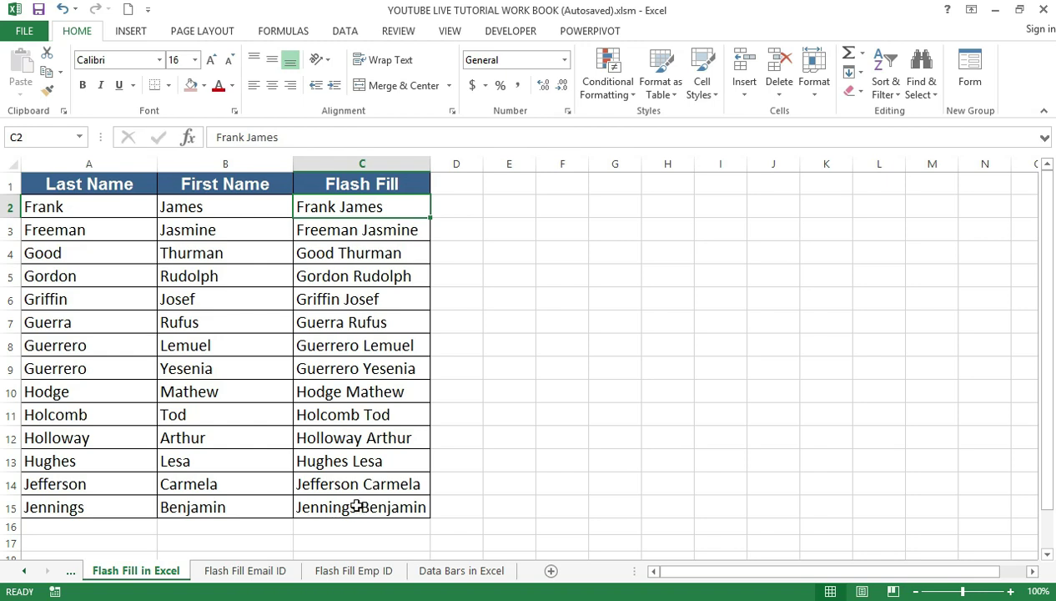
pyautogui.click(250, 570)
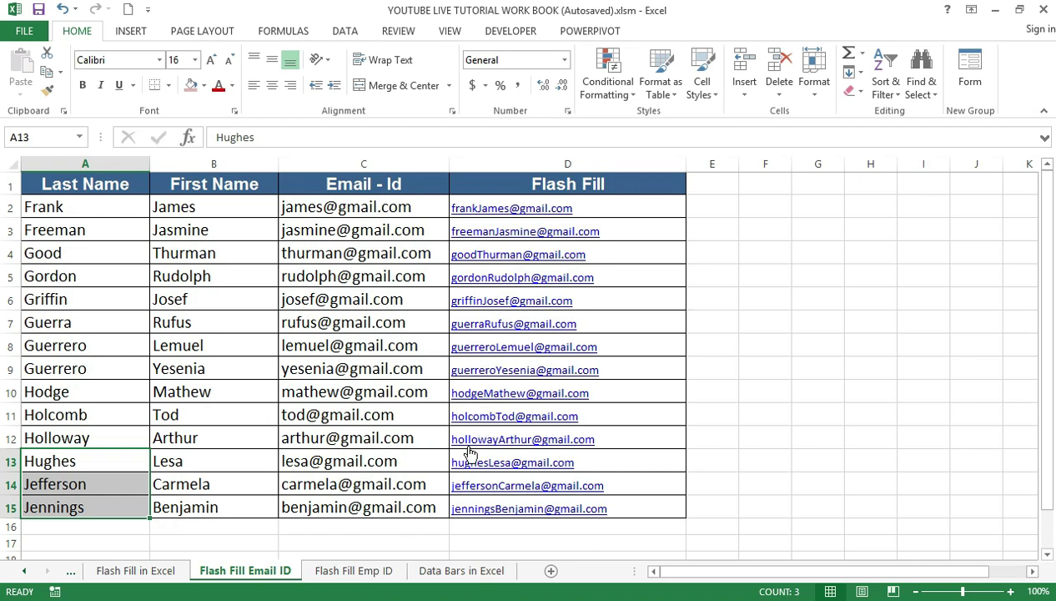
pyautogui.click(372, 573)
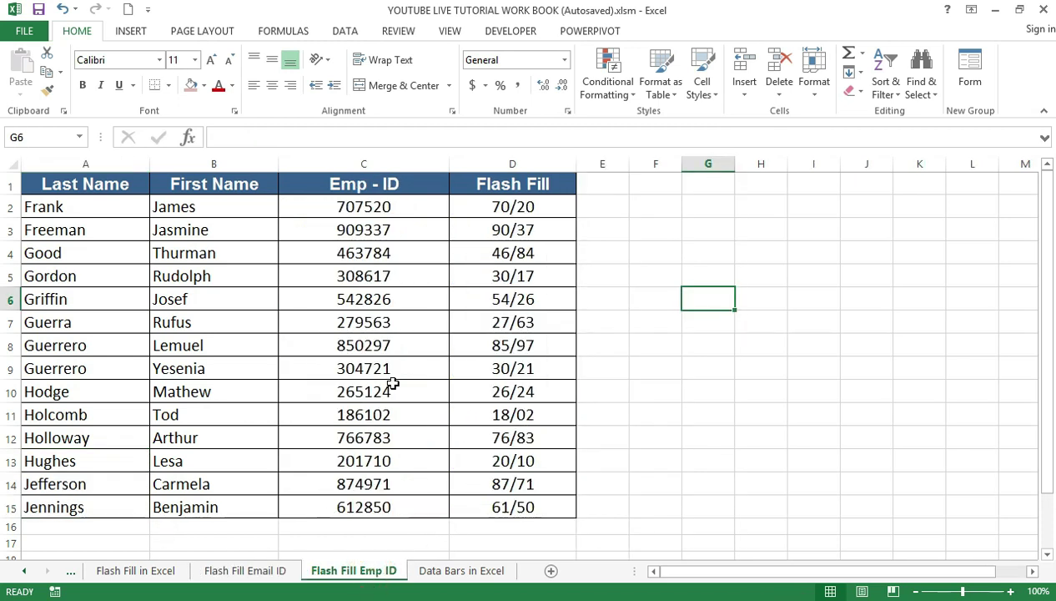
# Switch back to the Data Bars in Excel sheet with the DEPT and semester tables.
pyautogui.click(463, 571)
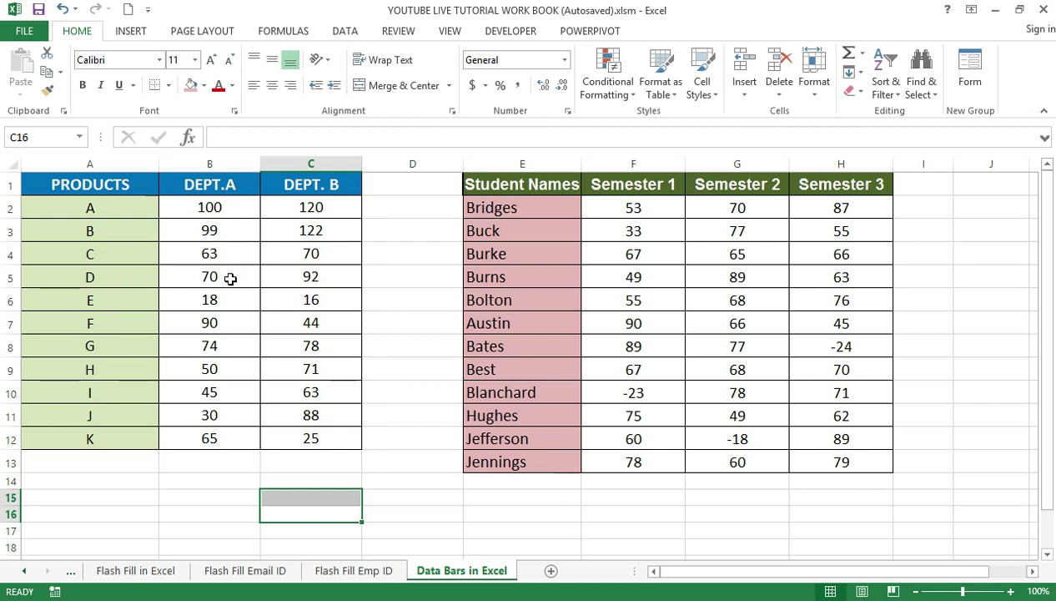
# Insert a 2-D column chart of DEPT.A values B2:B12 and move it lower right.
pyautogui.moveTo(212, 207); pyautogui.dragTo(212, 437)
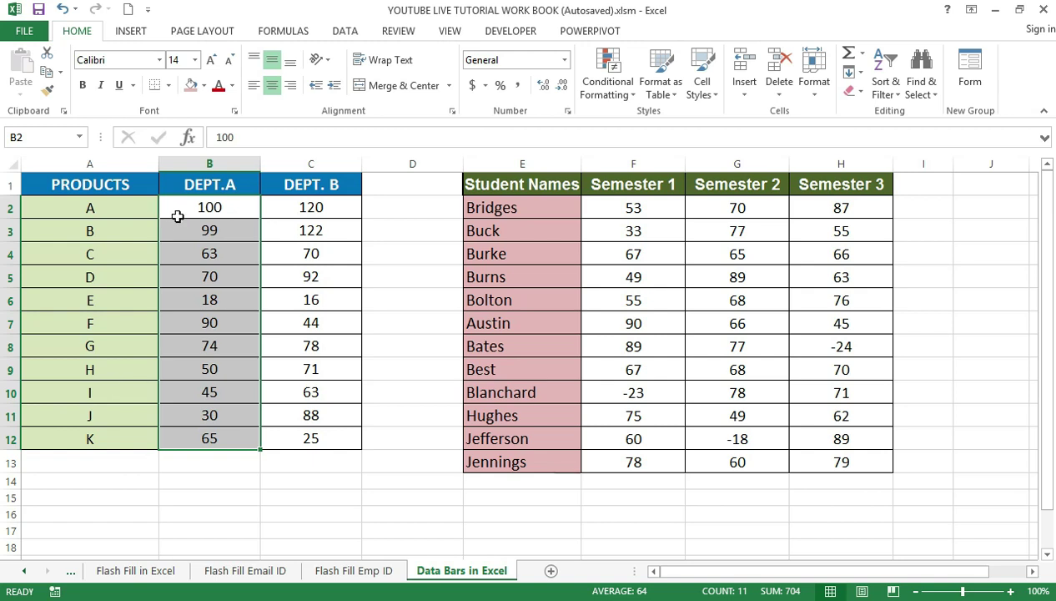
pyautogui.click(131, 34)
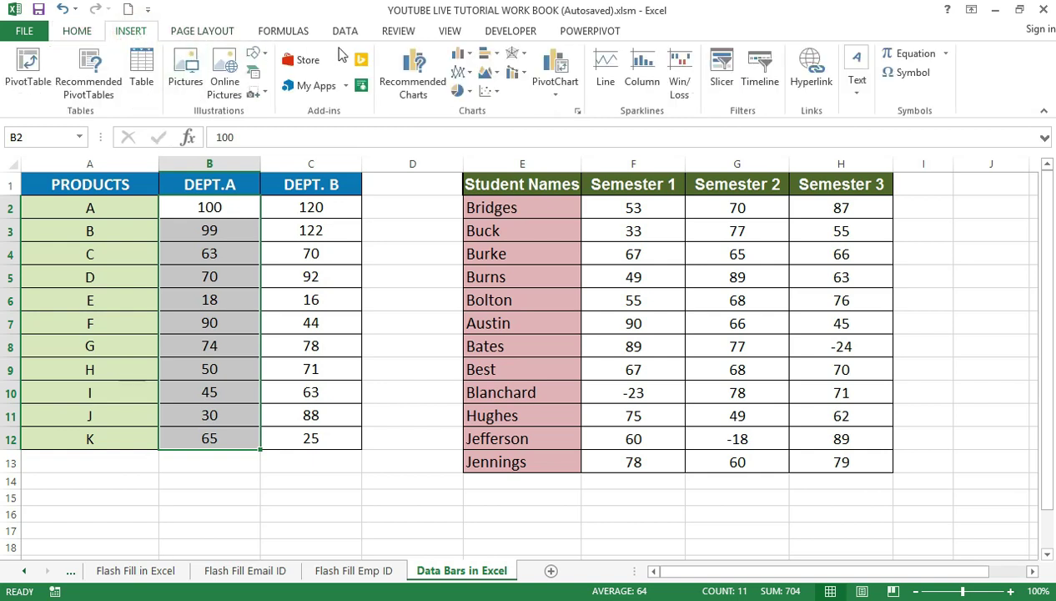
pyautogui.click(471, 55)
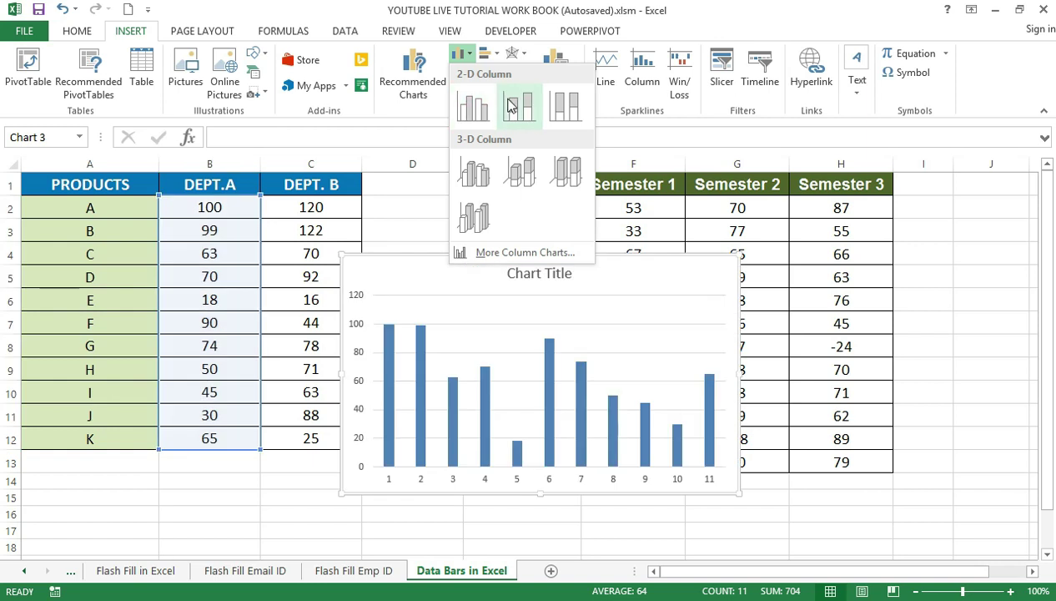
pyautogui.click(513, 105)
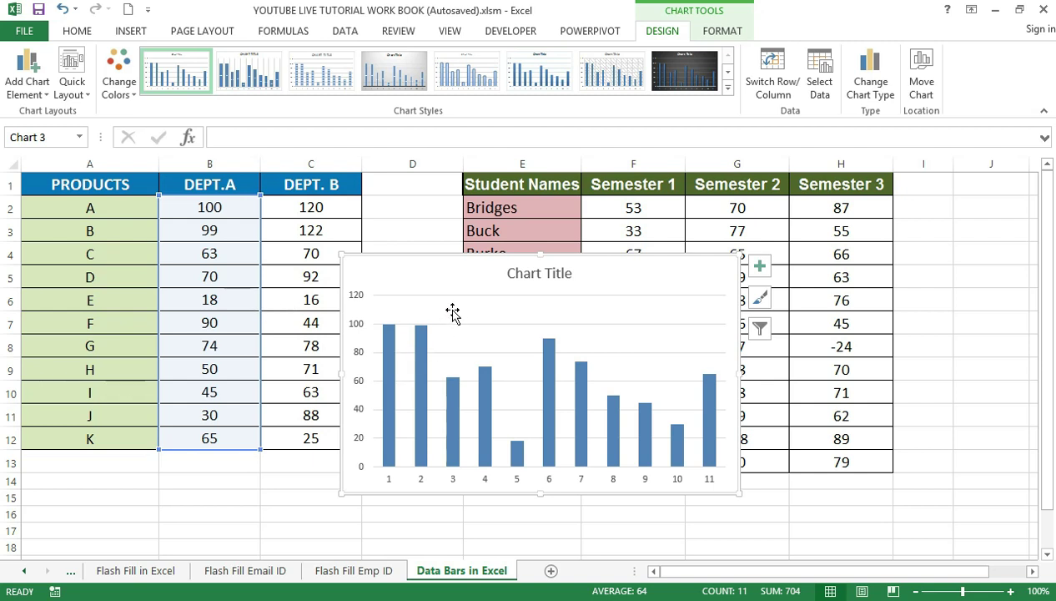
pyautogui.moveTo(458, 282)
pyautogui.mouseDown()
pyautogui.moveTo(549, 322)
pyautogui.moveTo(716, 348)
pyautogui.mouseUp()
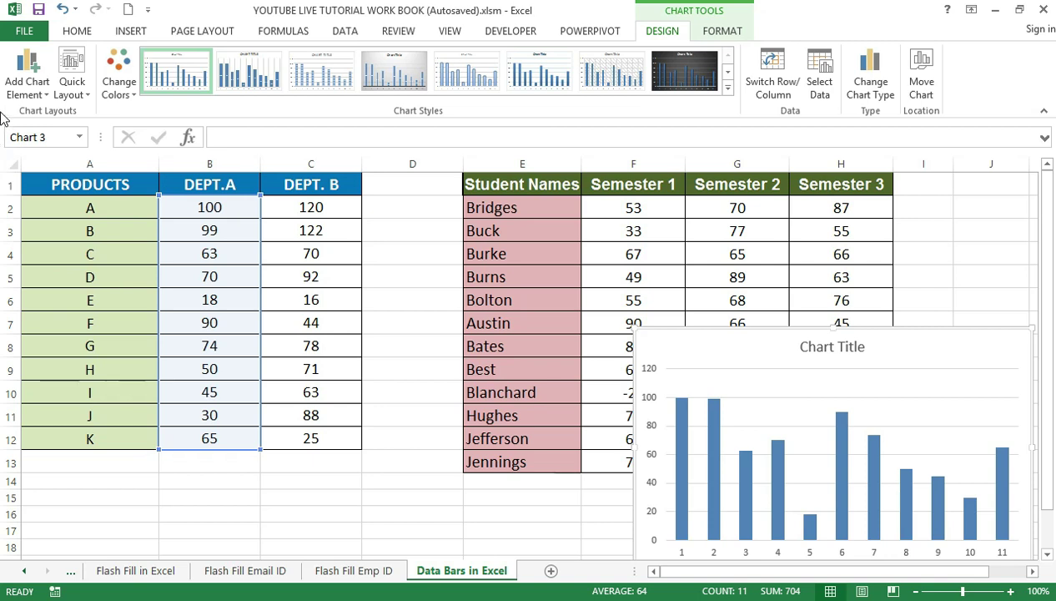
# Select DEPT.A cells B2:B12 and bring up the Conditional Formatting Data Bars gallery.
pyautogui.click(209, 233)
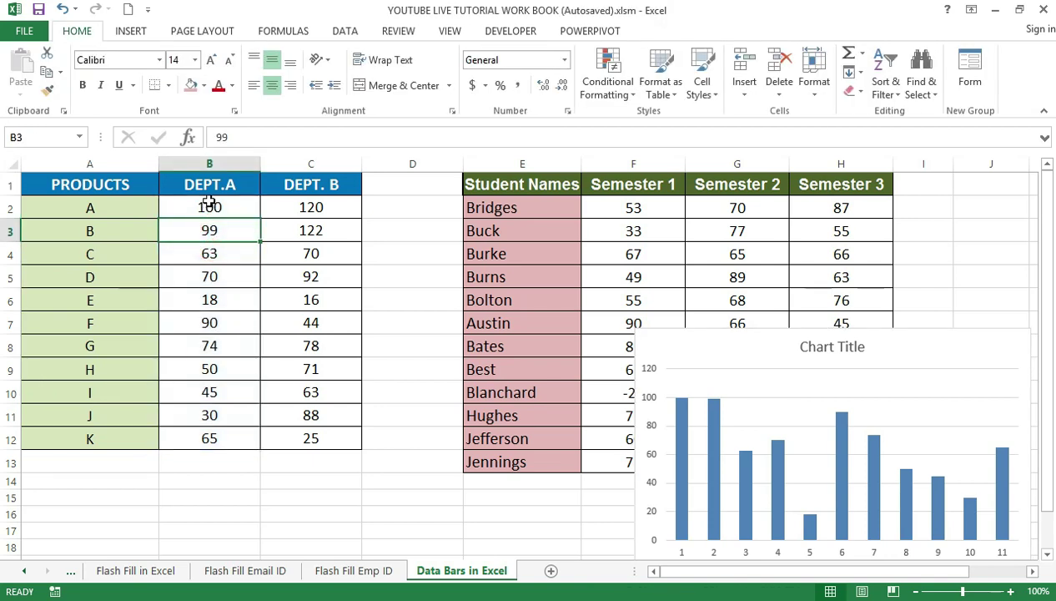
pyautogui.moveTo(209, 200); pyautogui.dragTo(201, 342)
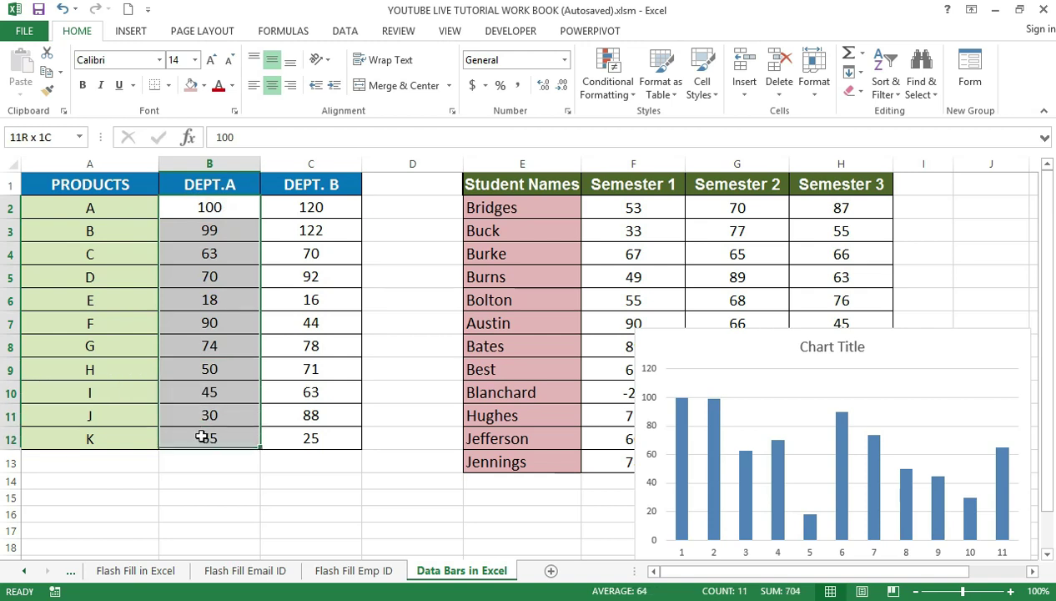
pyautogui.moveTo(202, 437); pyautogui.dragTo(202, 437)
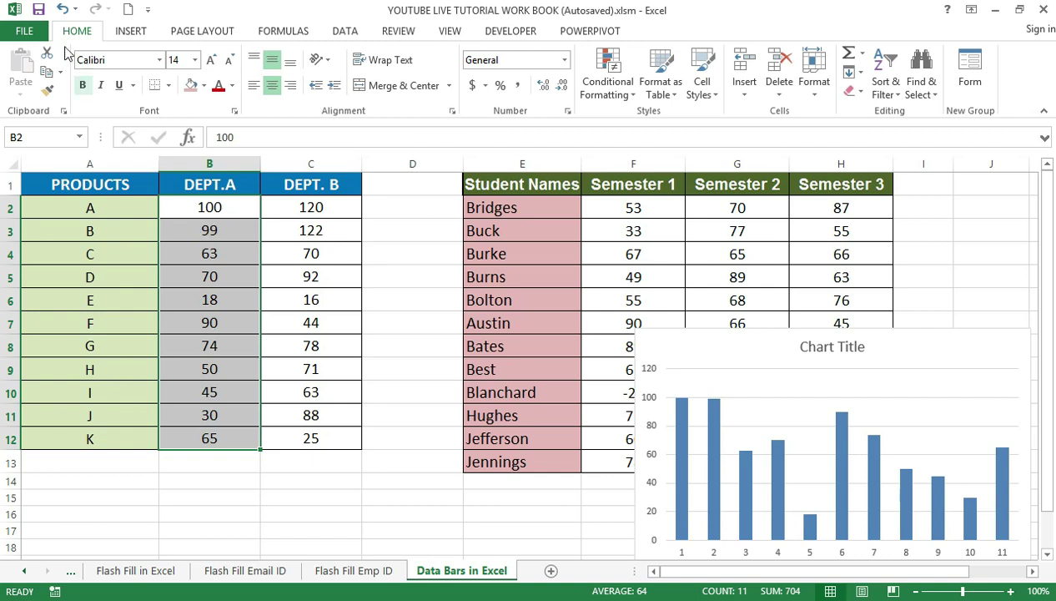
pyautogui.click(129, 31)
pyautogui.click(80, 33)
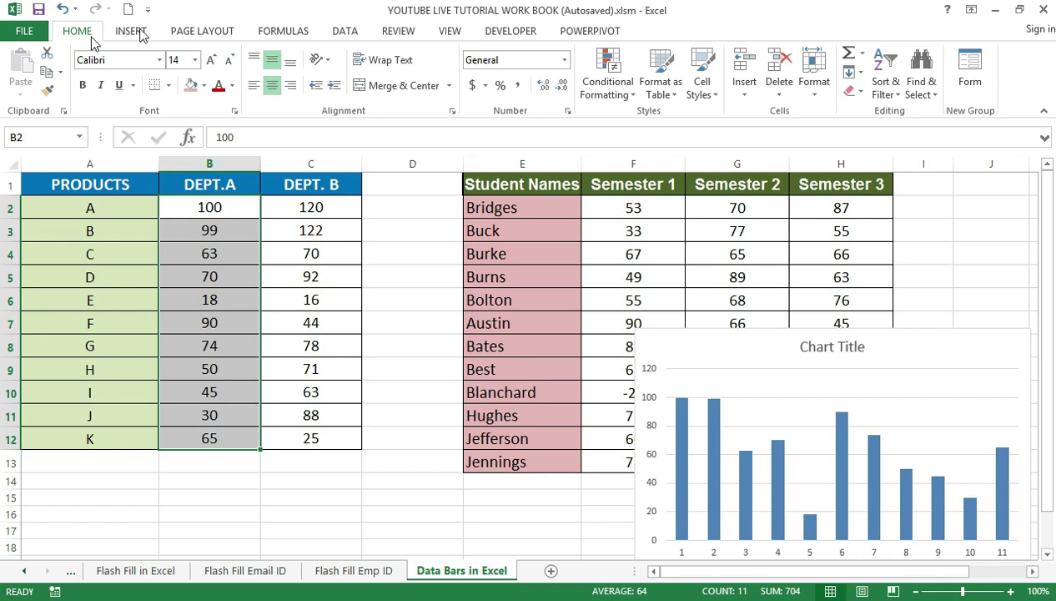
pyautogui.click(601, 73)
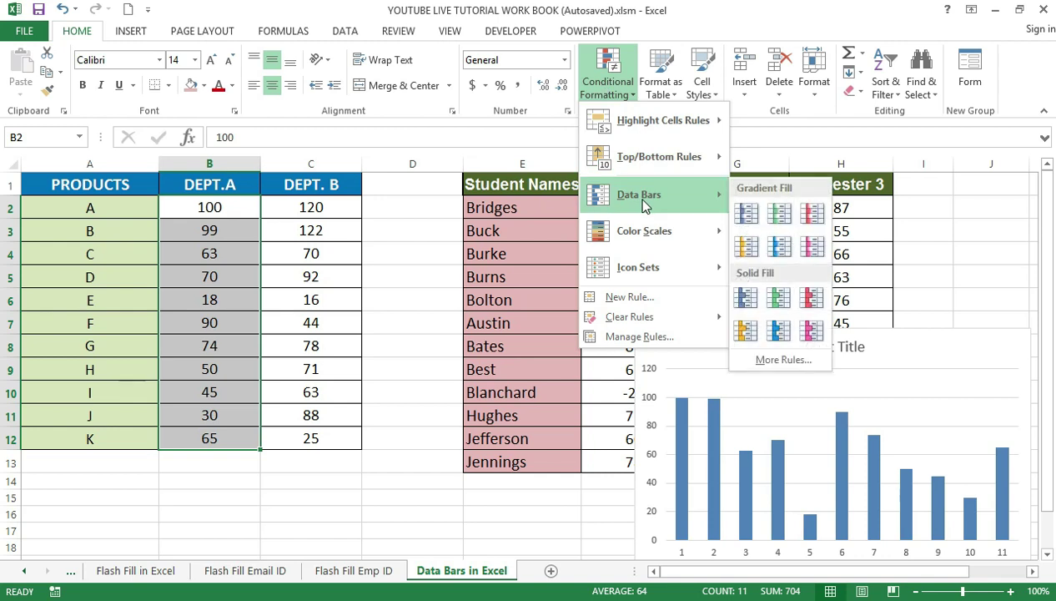
pyautogui.moveTo(639, 195)
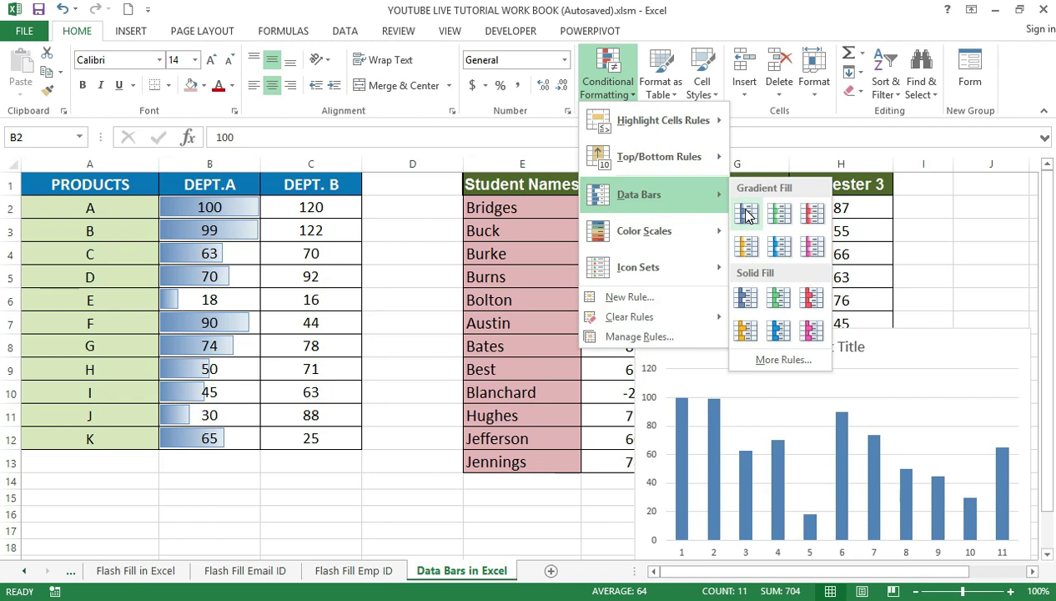
# Apply the blue Gradient Fill data bar to the DEPT.A cells B2:B12.
pyautogui.click(747, 216)
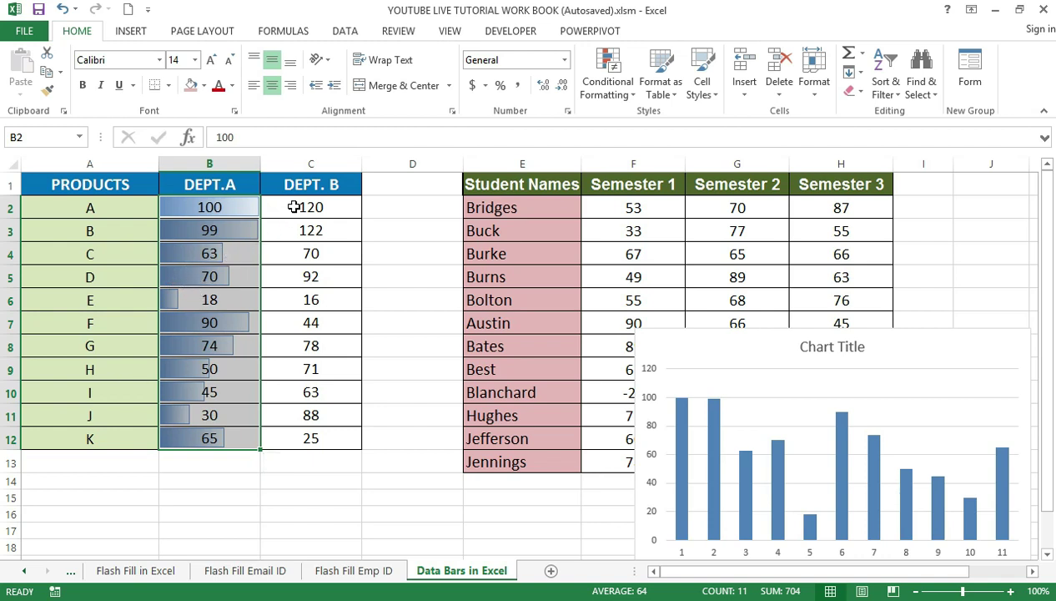
# Select the DEPT.B values and start a new rule from the Conditional Formatting Rules Manager.
pyautogui.moveTo(293, 207); pyautogui.dragTo(288, 434)
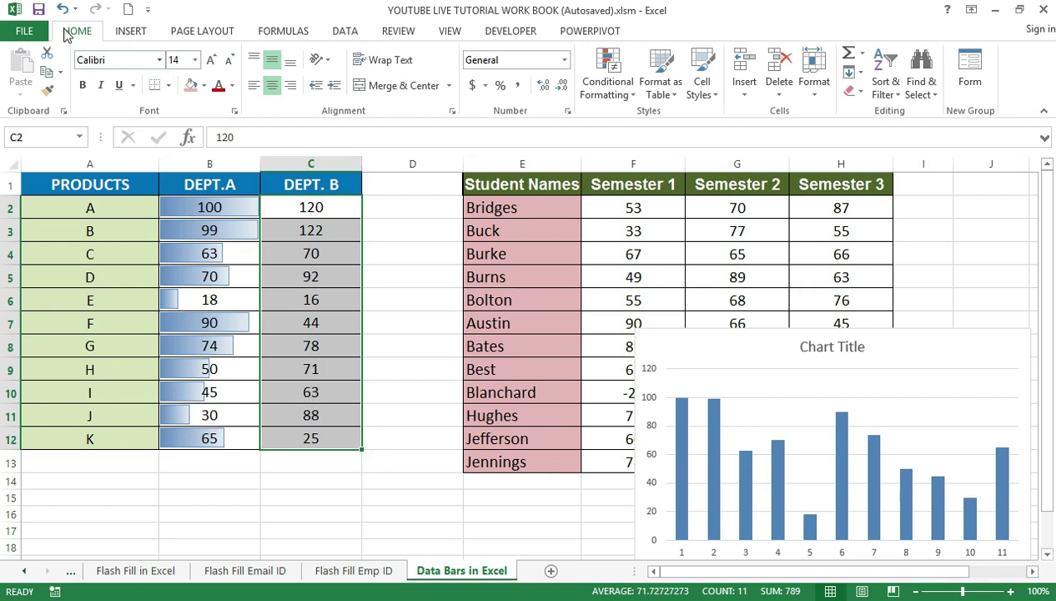
pyautogui.click(621, 72)
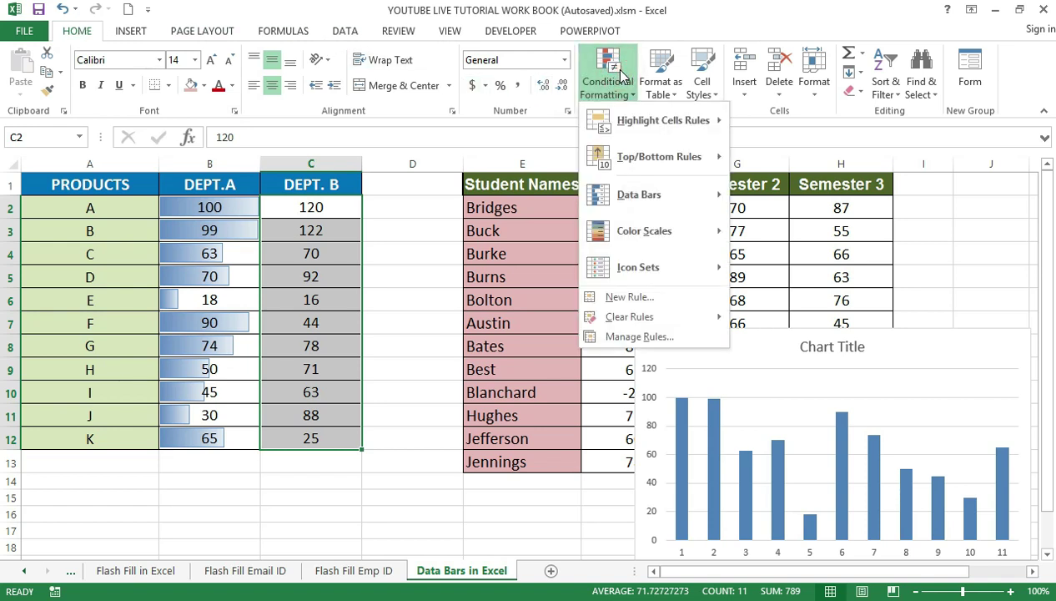
pyautogui.click(639, 337)
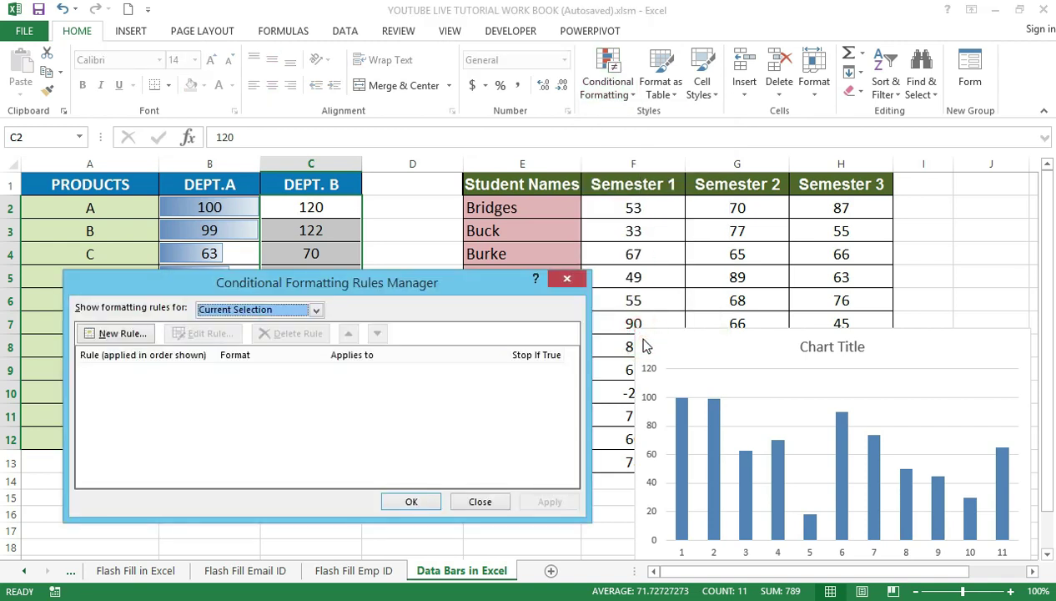
pyautogui.click(122, 334)
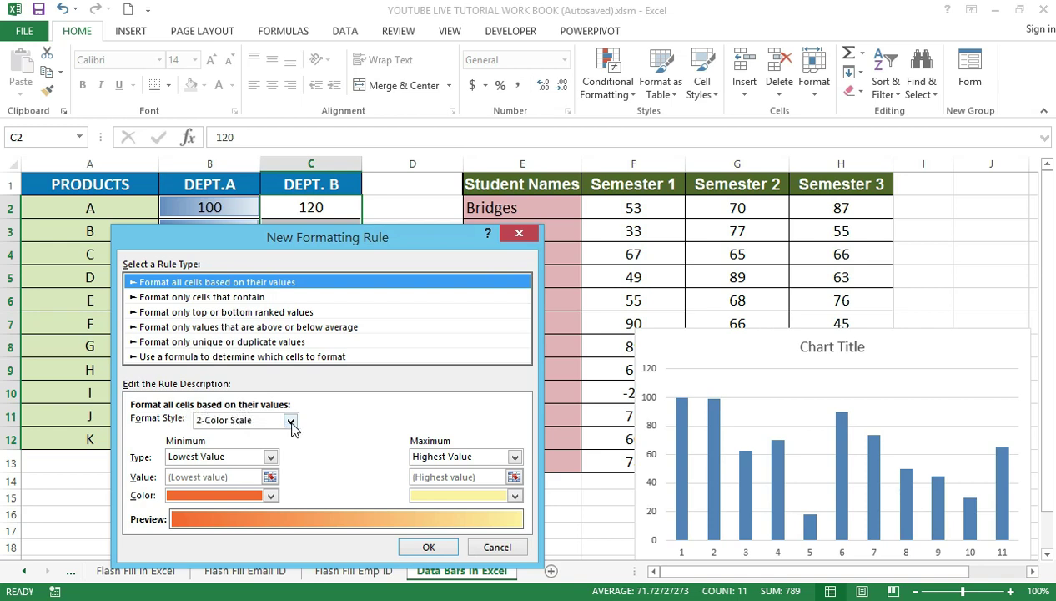
# Make the rule a Data Bar with Show Bar Only ticked and apply it.
pyautogui.click(290, 421)
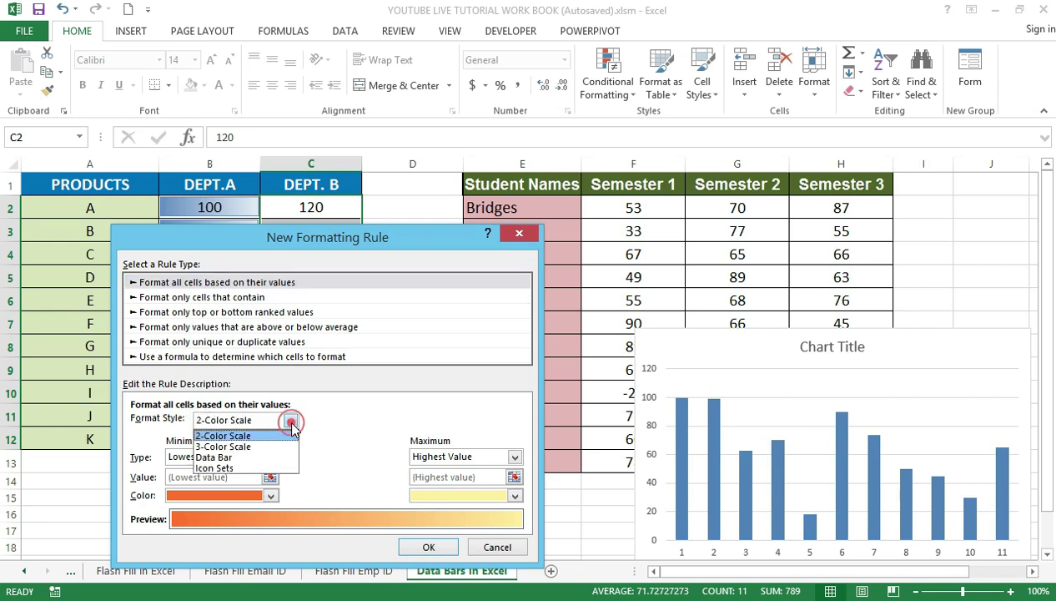
pyautogui.click(256, 459)
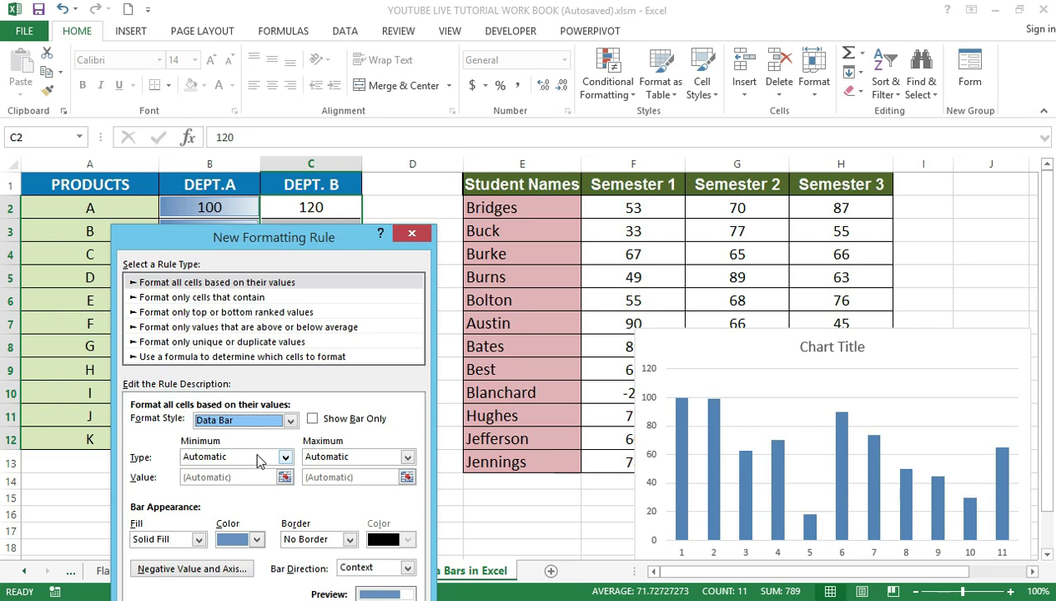
pyautogui.click(314, 420)
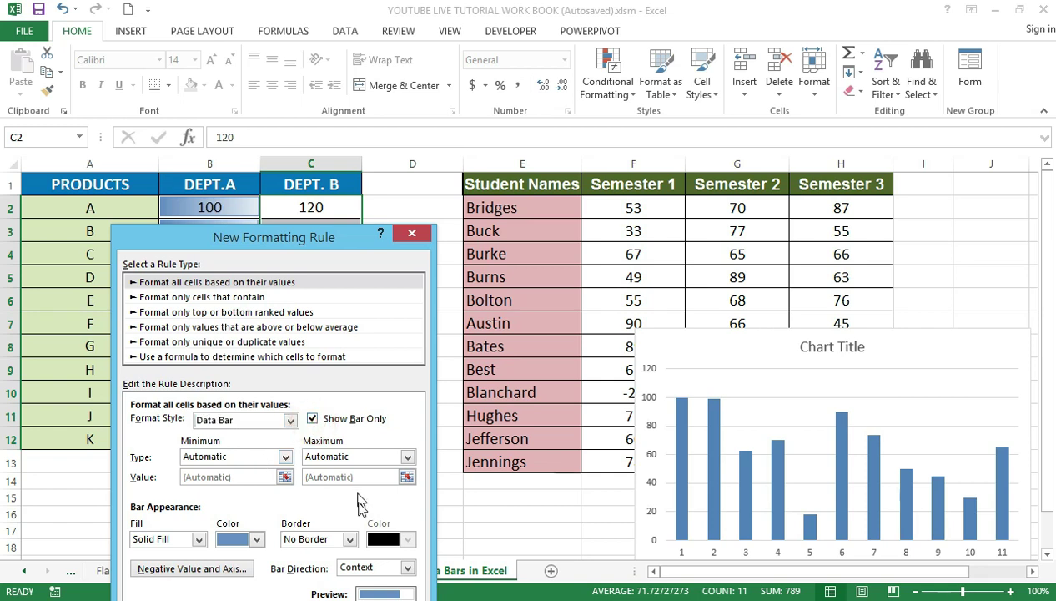
pyautogui.moveTo(356, 238); pyautogui.dragTo(370, 215)
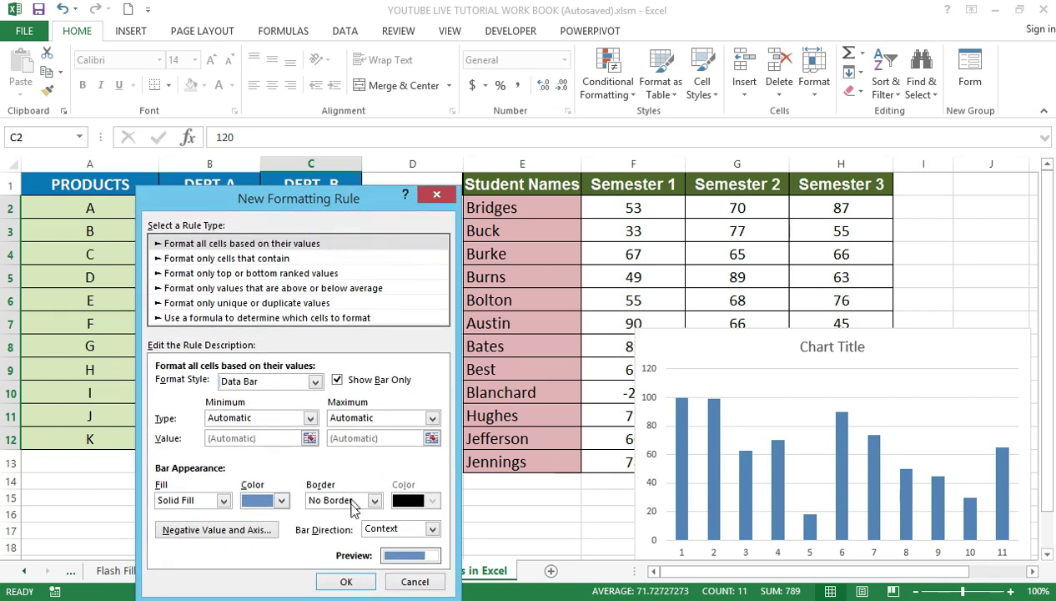
pyautogui.click(342, 583)
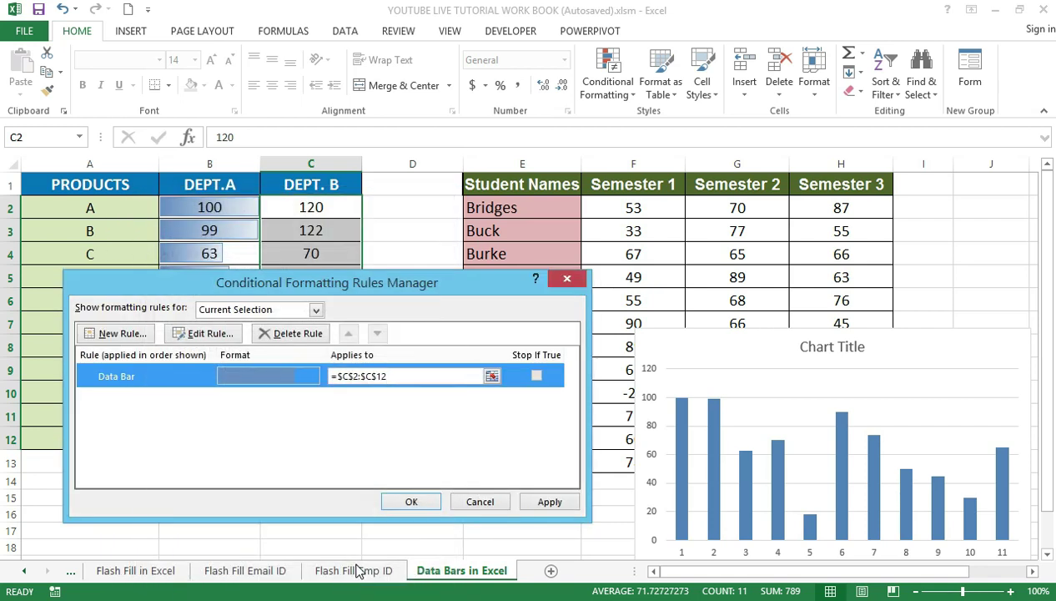
pyautogui.click(410, 502)
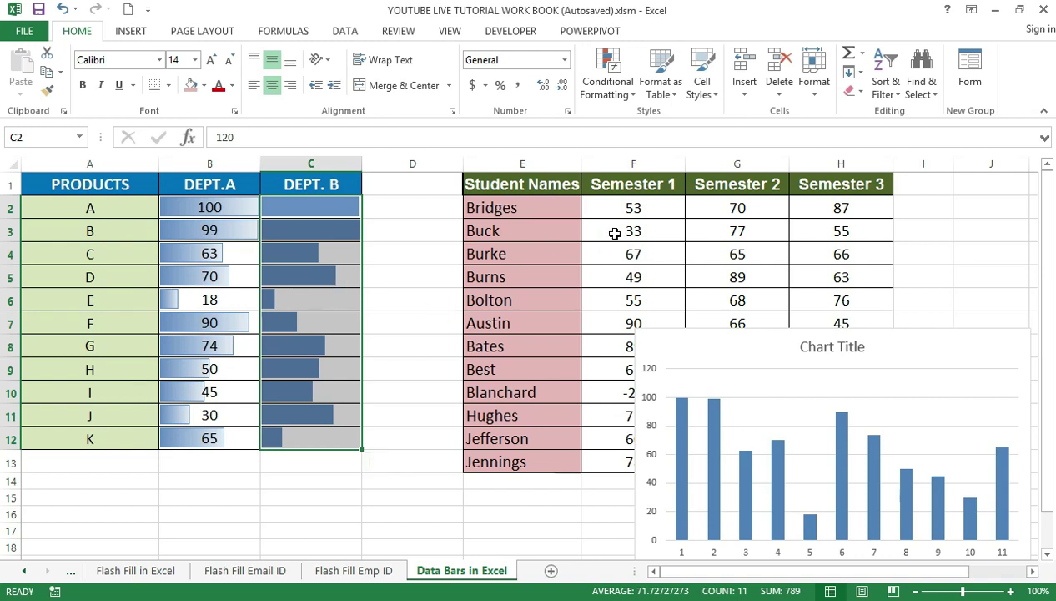
pyautogui.click(814, 364)
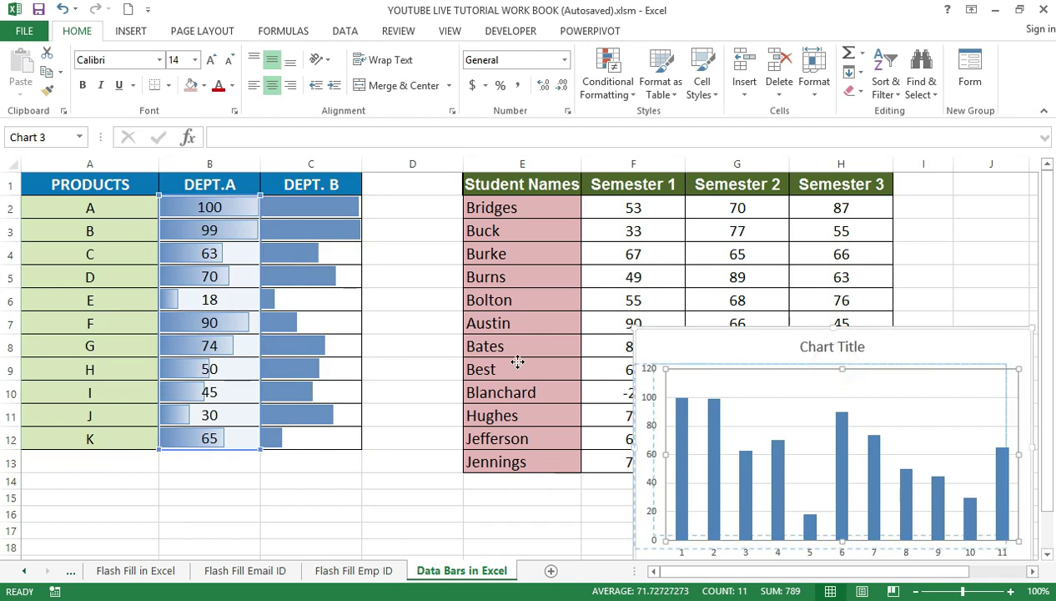
# Move the column chart from the right side to below the products table.
pyautogui.moveTo(699, 343); pyautogui.dragTo(83, 372)
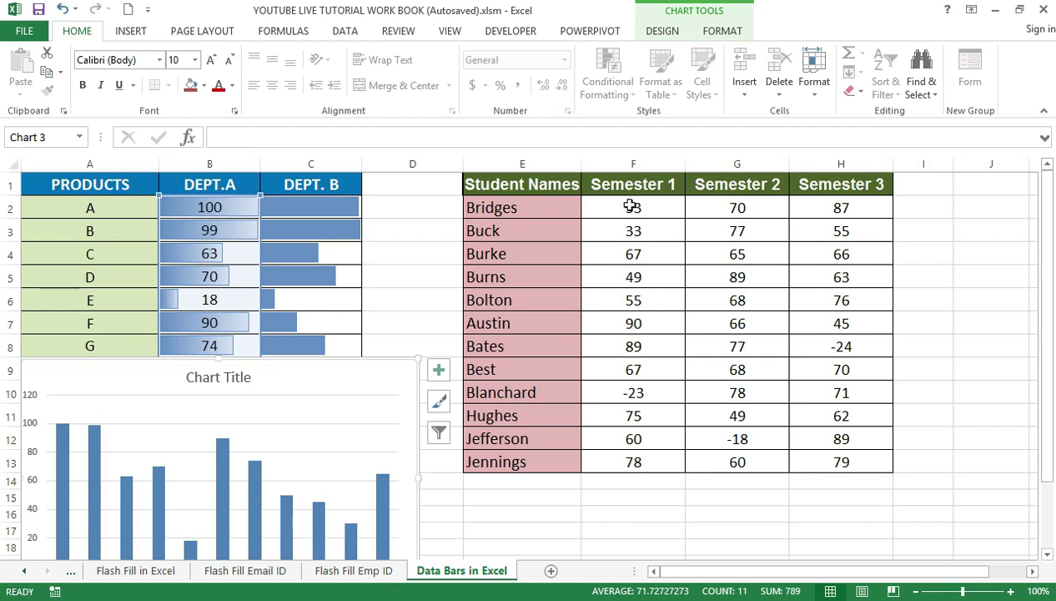
# Apply green Gradient Fill data bars to the Semester 1 scores in F2:F13.
pyautogui.moveTo(631, 206); pyautogui.dragTo(620, 380)
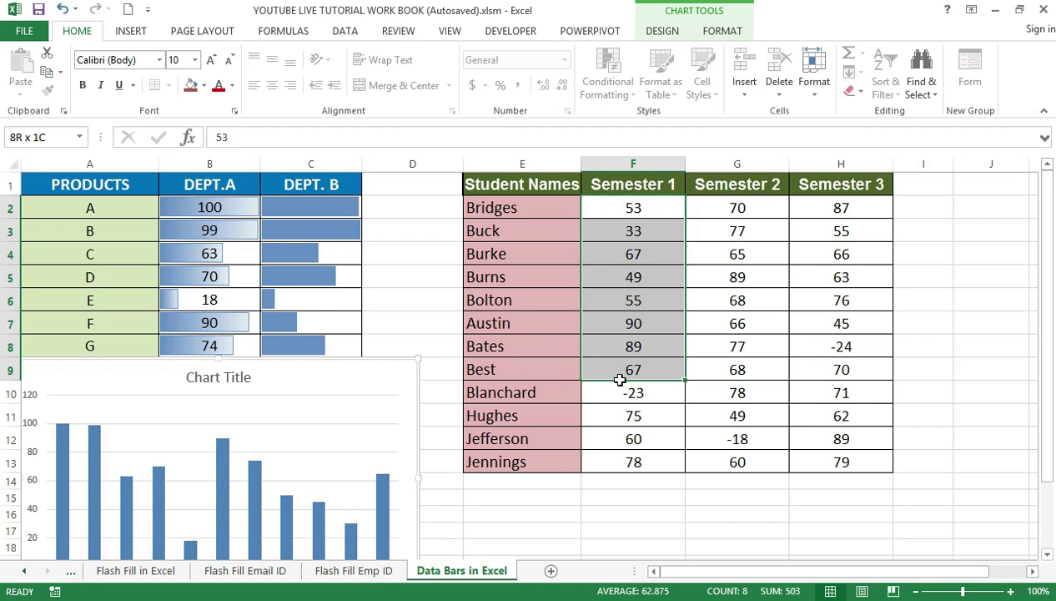
pyautogui.moveTo(620, 379); pyautogui.dragTo(621, 454)
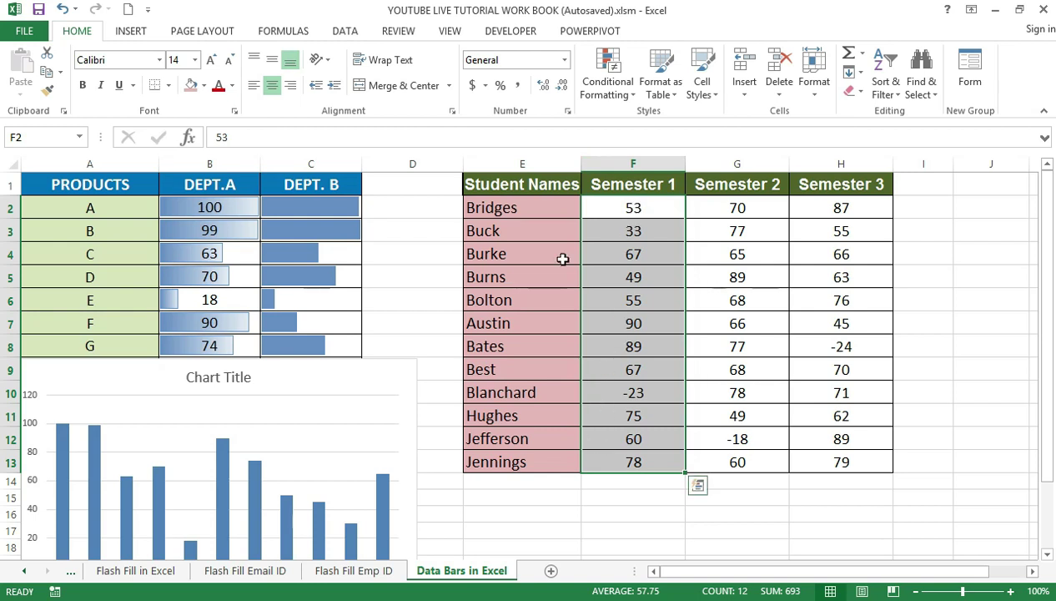
pyautogui.click(610, 79)
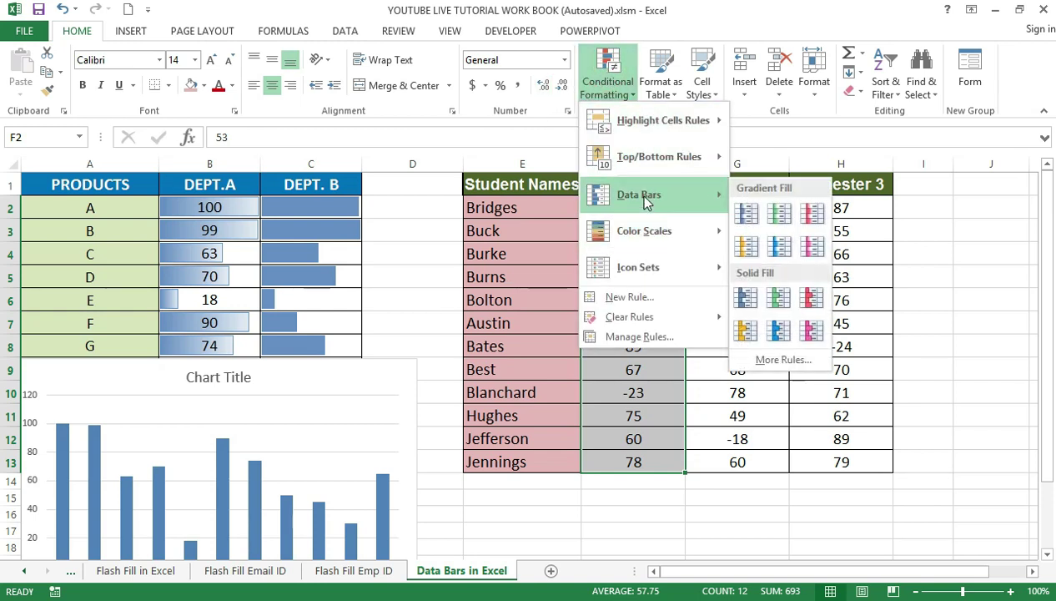
pyautogui.moveTo(639, 194)
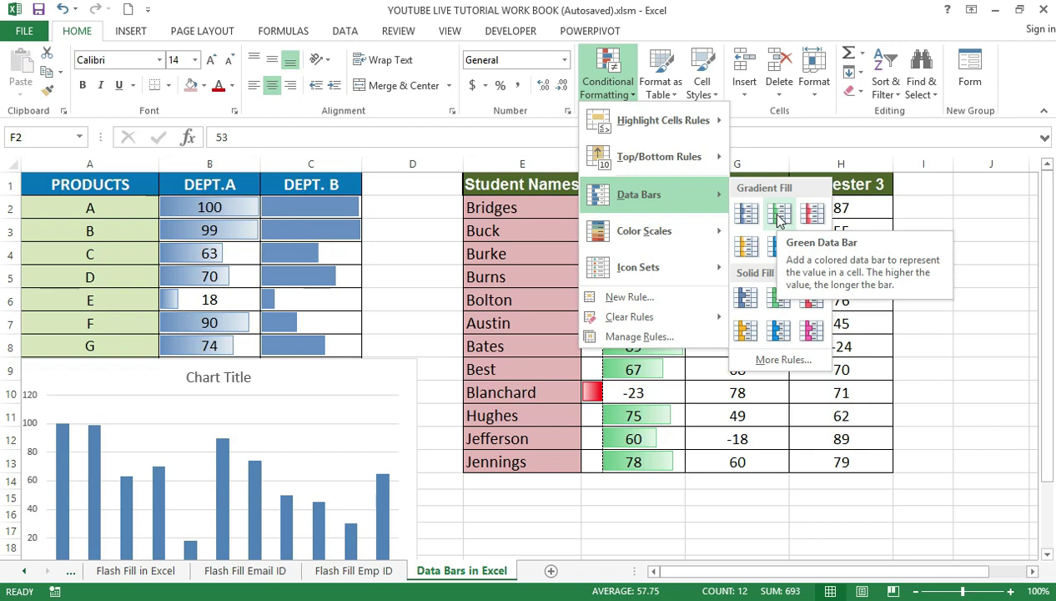
pyautogui.click(779, 215)
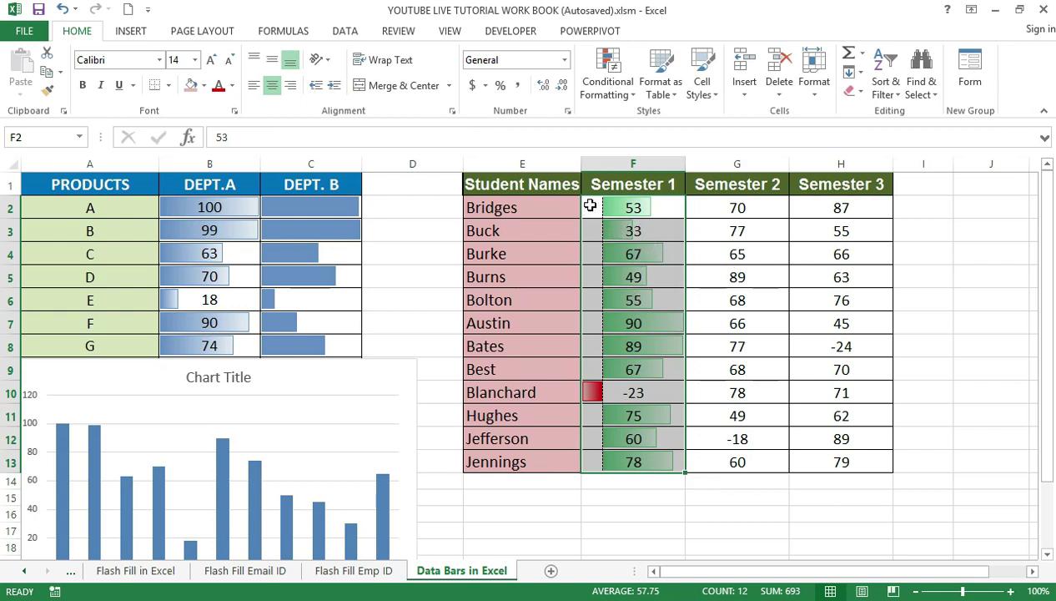
# Reselect the formatted Semester 1 scores in F2:F13.
pyautogui.moveTo(588, 206)
pyautogui.mouseDown()
pyautogui.moveTo(588, 349)
pyautogui.moveTo(613, 456)
pyautogui.mouseUp()
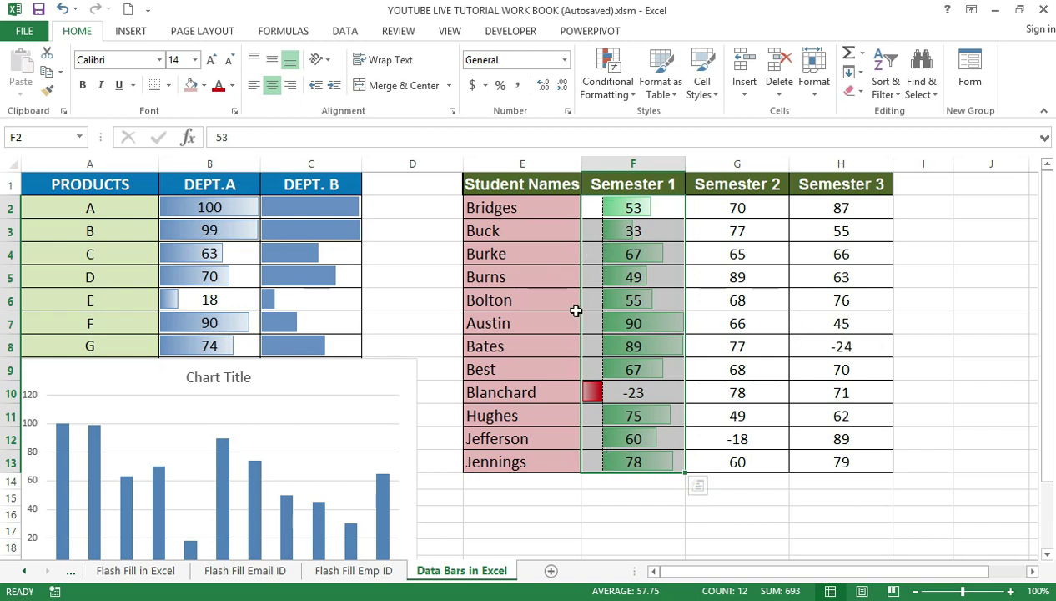
# Copy the Semester 1 scores and open Paste Special (Alt+E+S) on G2:H13.
pyautogui.hotkey('ctrl', 'c')
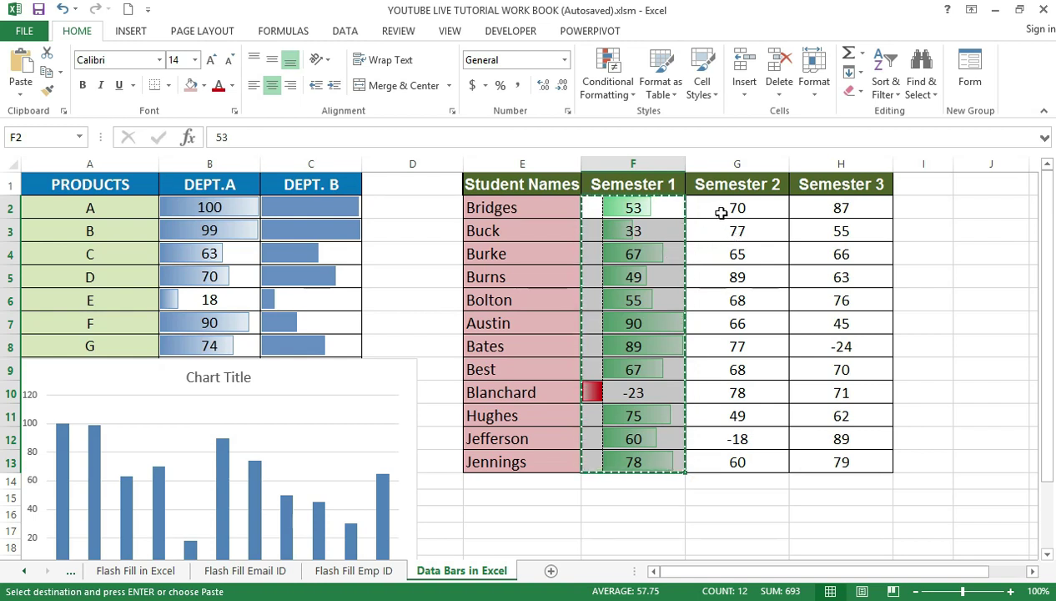
pyautogui.moveTo(711, 210)
pyautogui.mouseDown()
pyautogui.moveTo(775, 245)
pyautogui.moveTo(814, 299)
pyautogui.moveTo(823, 463)
pyautogui.mouseUp()
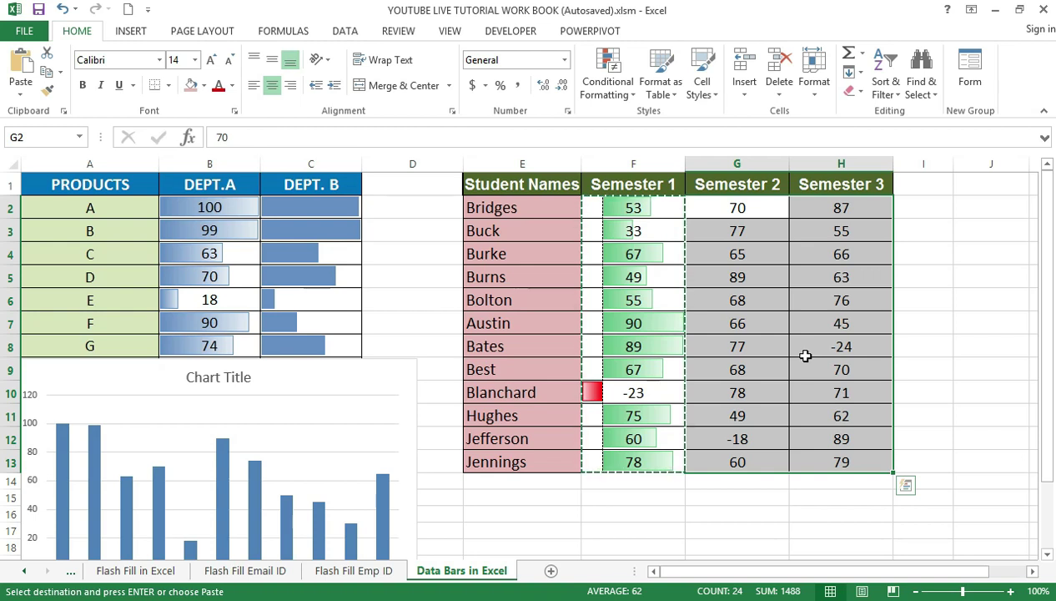
pyautogui.press('alt')
pyautogui.press('e')
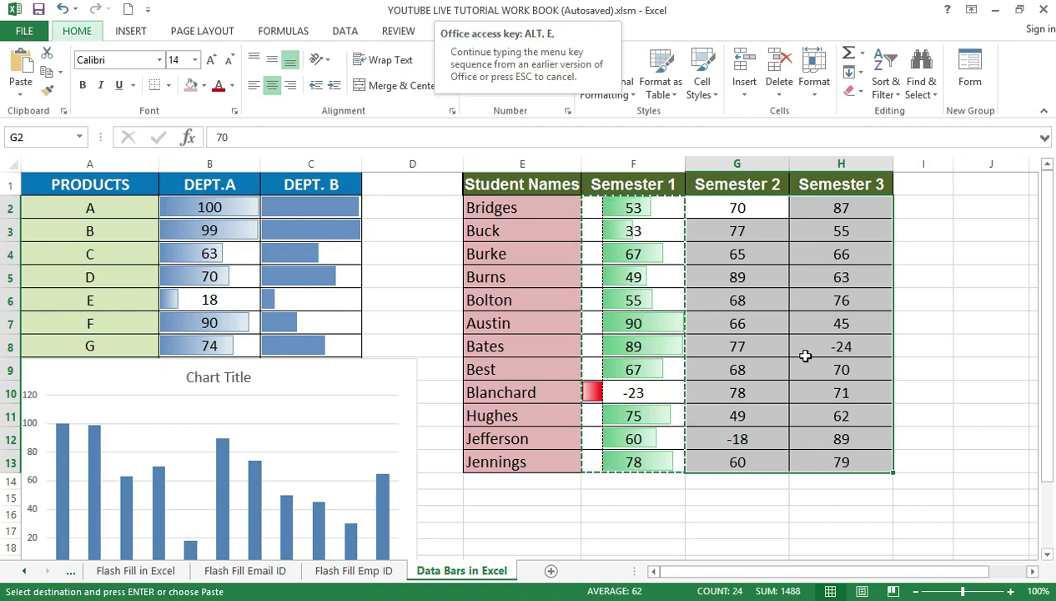
pyautogui.press('s')
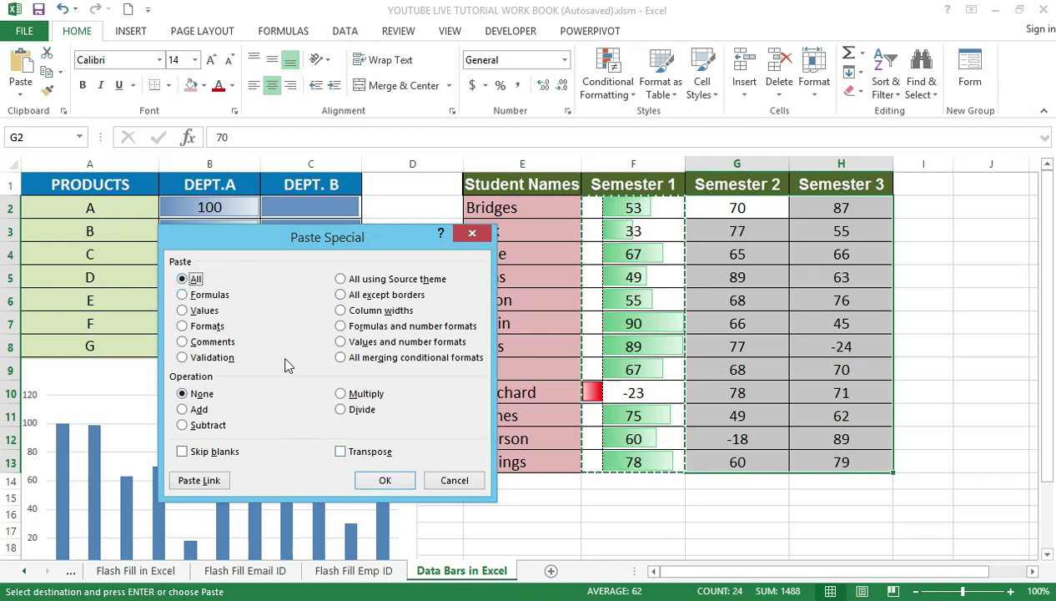
# Confirm Paste Special with All to copy Semester 1's scores and green data bars into Semesters 2 and 3.
pyautogui.click(385, 488)
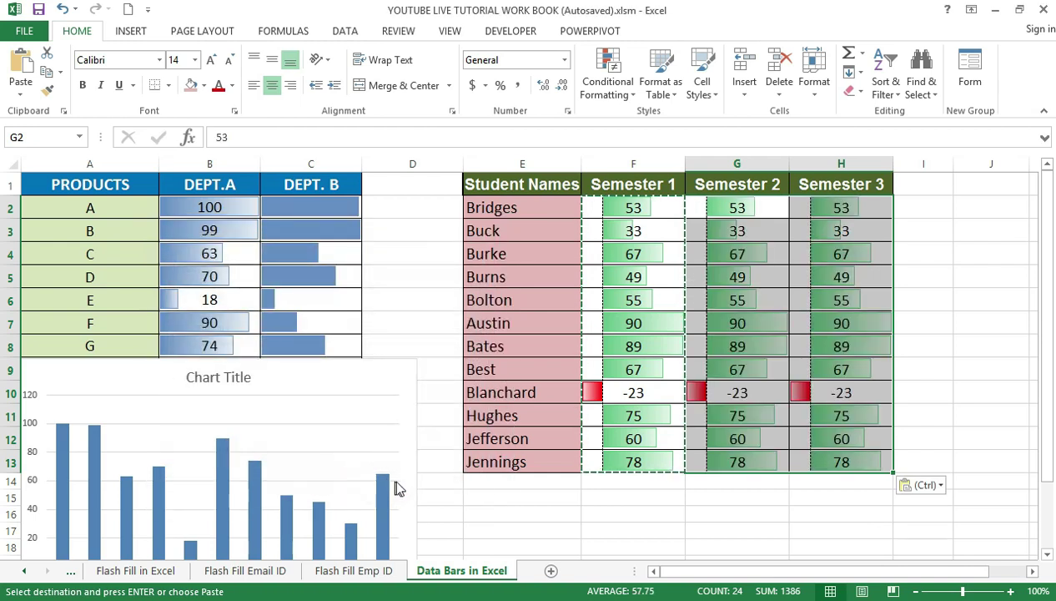